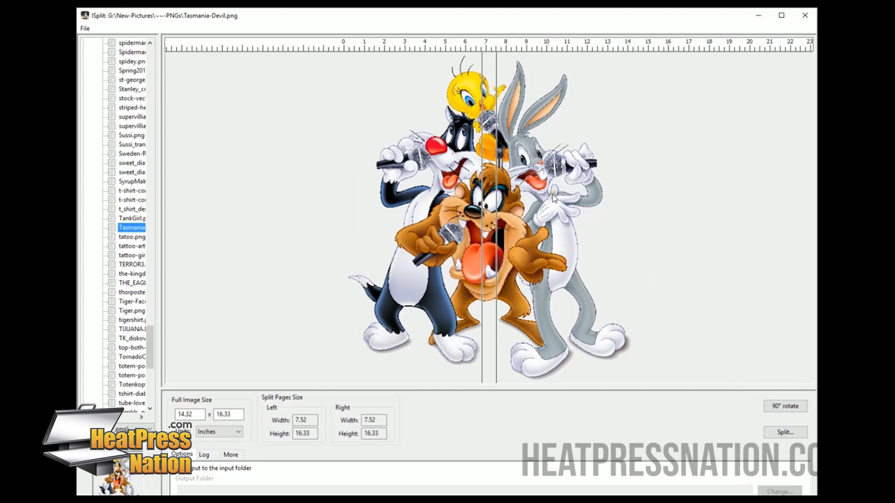
Rotate the Tasmania-Devil image 90 degrees and set its full image height to 16 inches
click(783, 408)
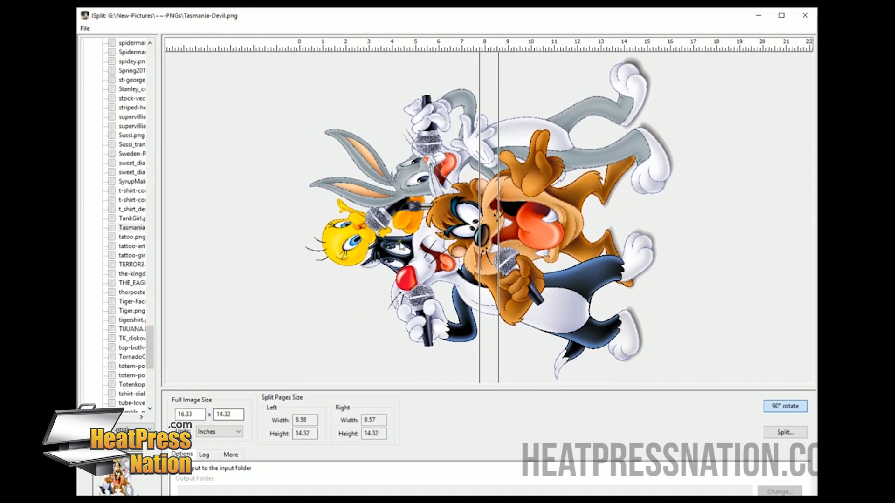
click(225, 415)
text(16)
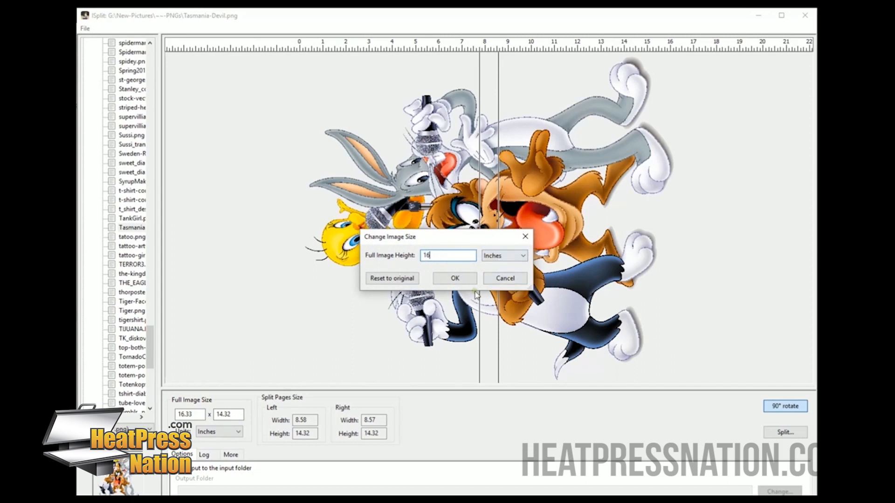
click(463, 281)
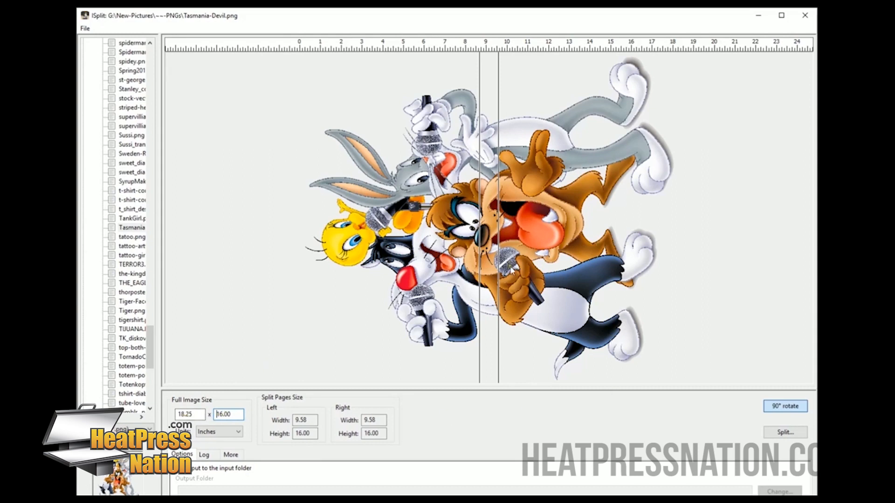
Move the two split lines so the left page is 8.05 inches wide and the right page 11.52 inches wide
drag(480, 252, 435, 237)
drag(499, 247, 469, 246)
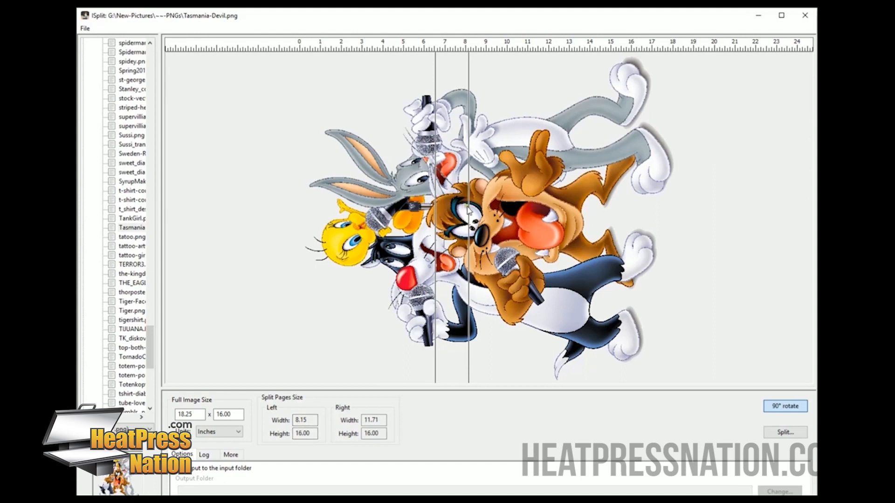
drag(469, 209, 466, 209)
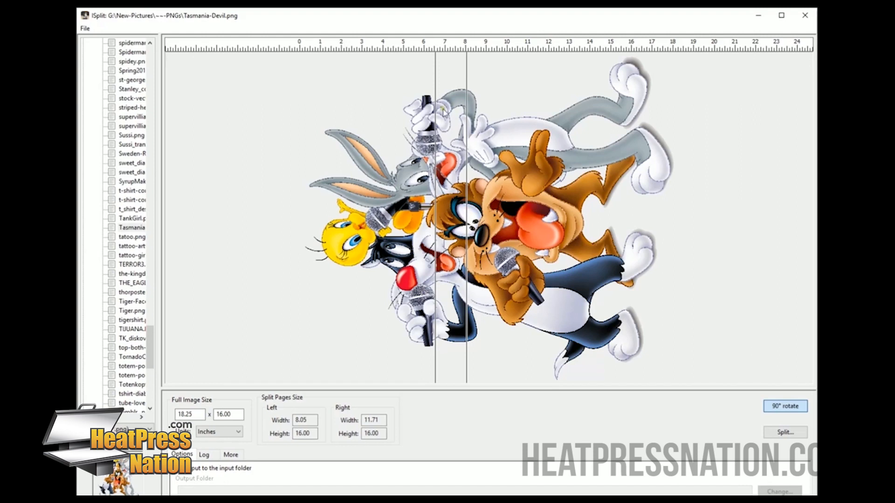
drag(436, 135, 439, 136)
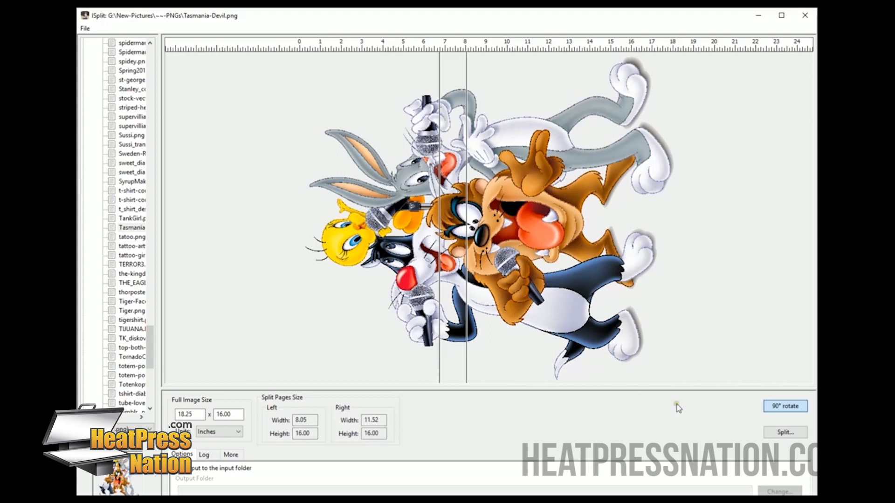
Split the image for a dark garment and save both parts as PNG files under the name Tasmania-Devil
click(784, 433)
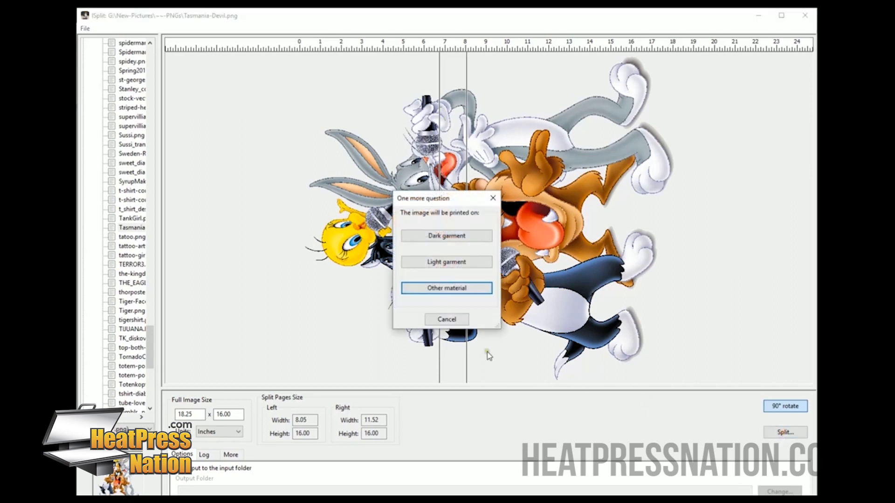
click(440, 237)
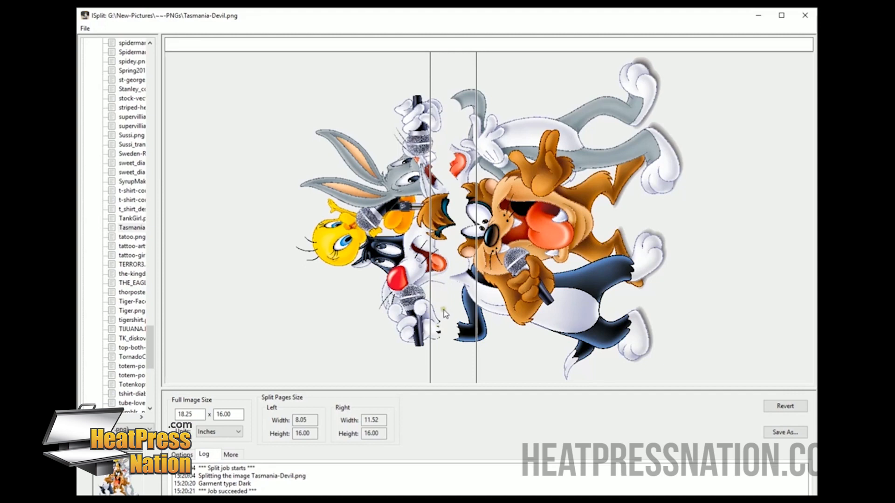
click(782, 435)
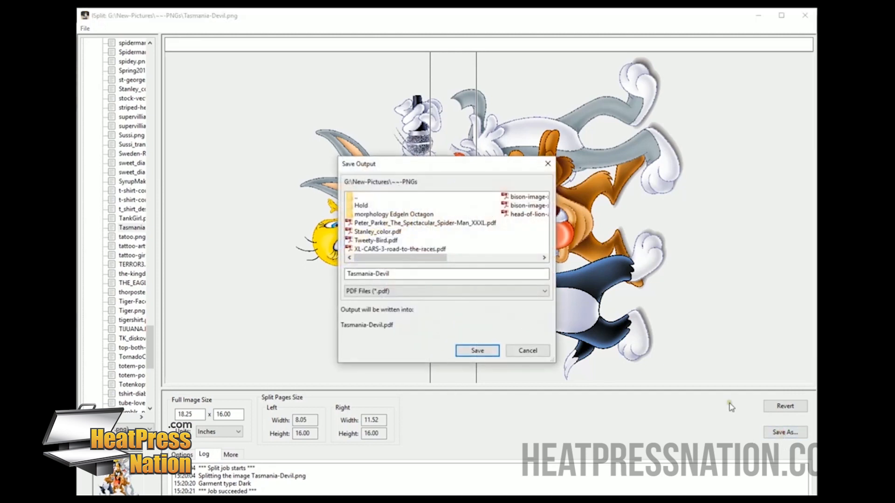
click(363, 293)
click(366, 311)
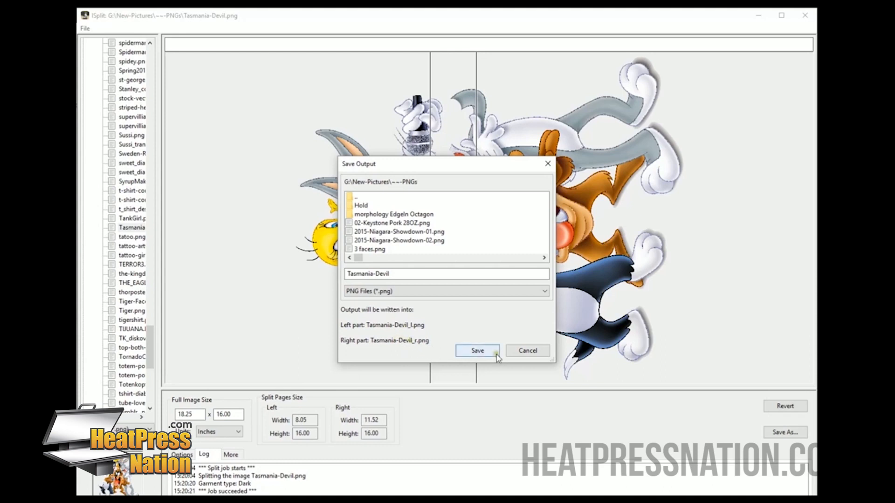
click(480, 351)
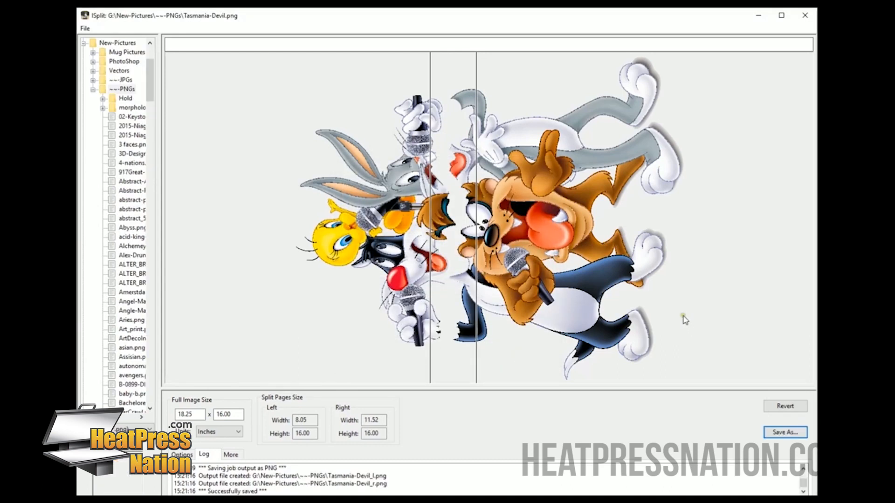
Find the saved halves in the file tree and open Tasmania-Devil_r.png for splitting
drag(150, 80, 157, 346)
drag(108, 418, 119, 428)
click(113, 282)
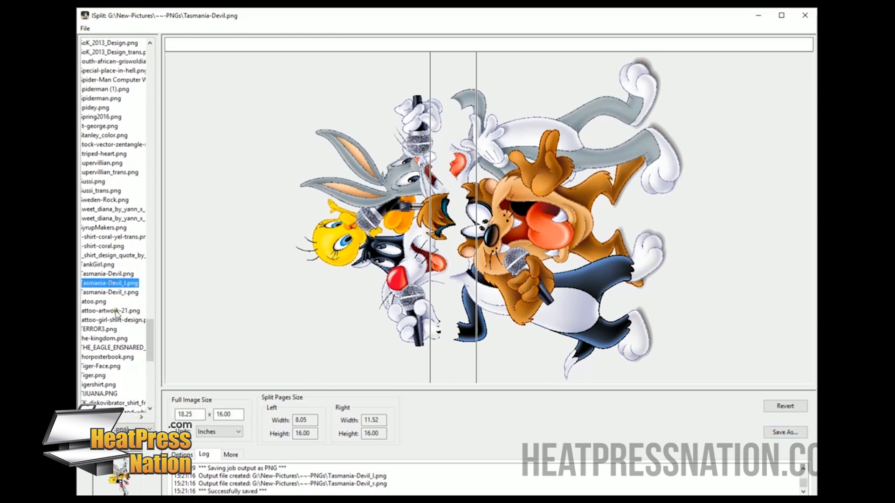
click(108, 292)
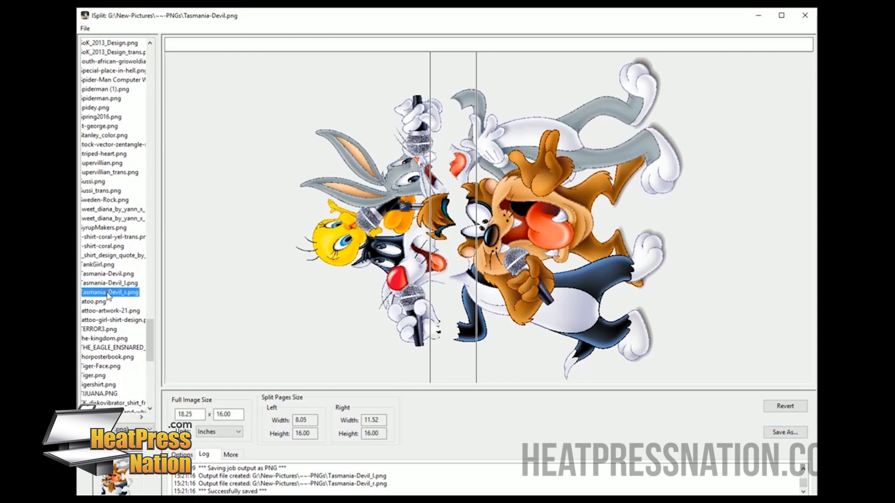
click(109, 294)
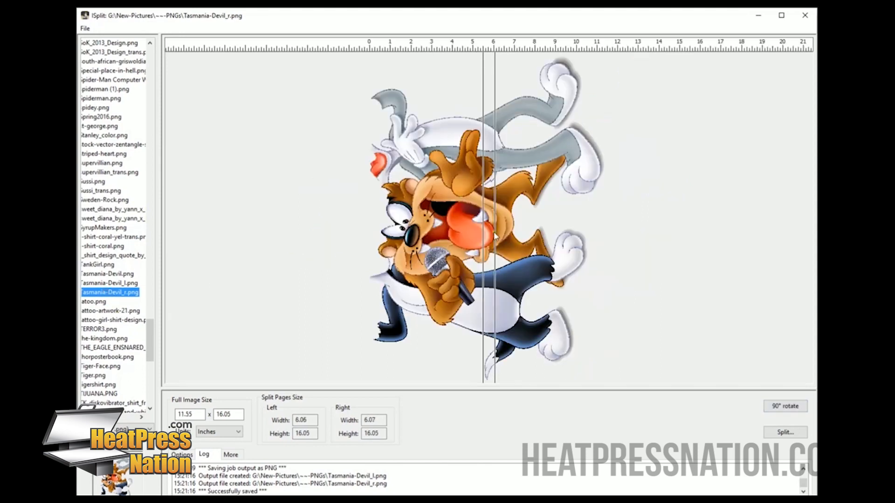
Move the split lines on the right half to make the left page 7.11 inches and the right page 7.80 inches wide
drag(494, 229, 504, 227)
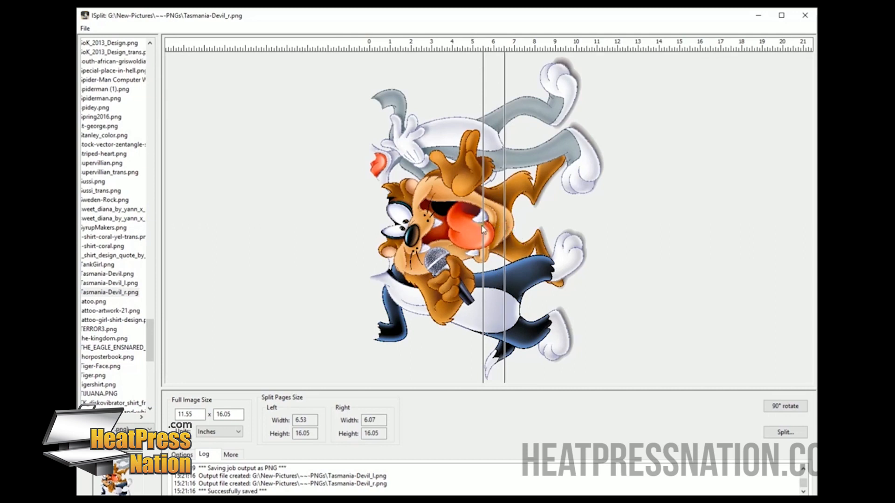
drag(483, 225, 447, 229)
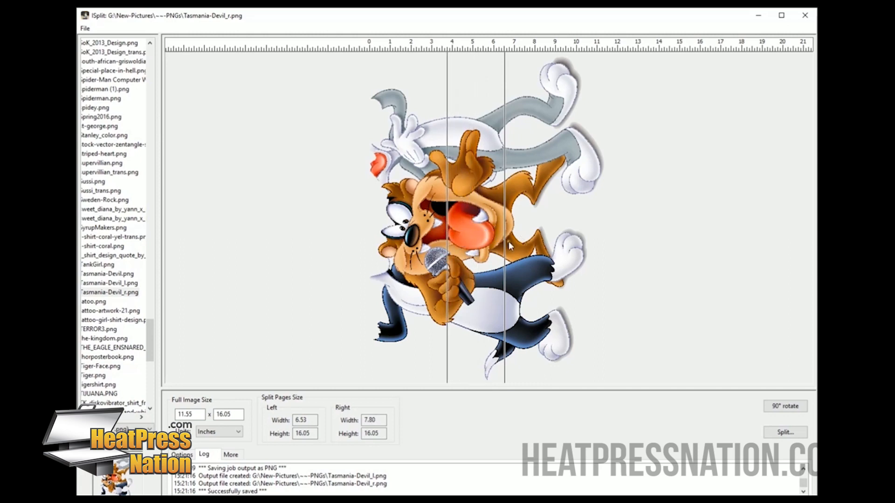
drag(505, 244, 516, 246)
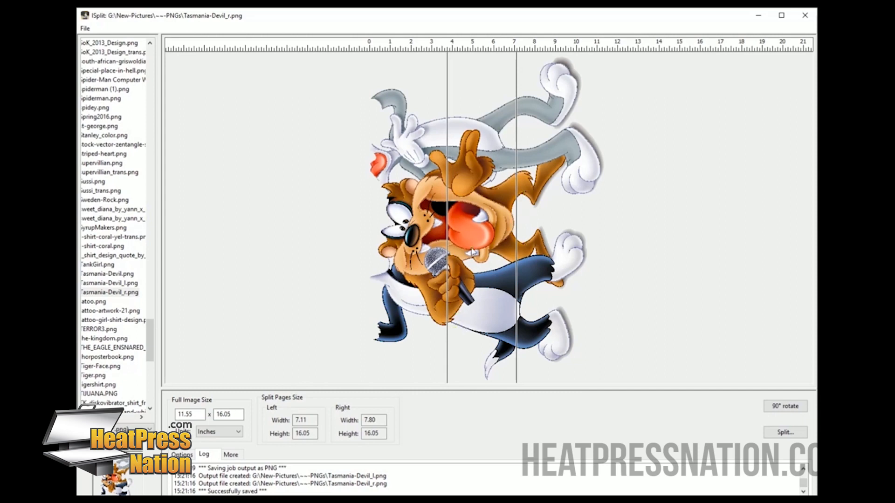
Split the right half for a dark garment and save it as Tasmania-Devil_r.pdf, closing the PDF after viewing it
click(782, 434)
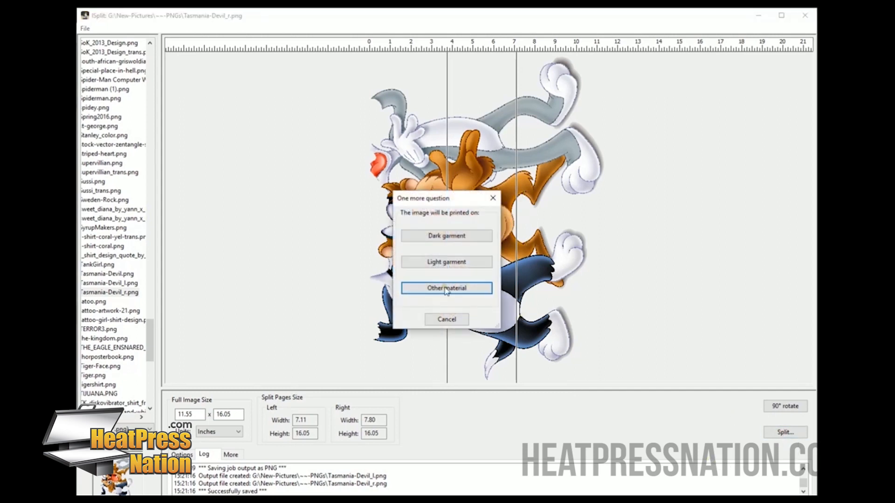
click(439, 238)
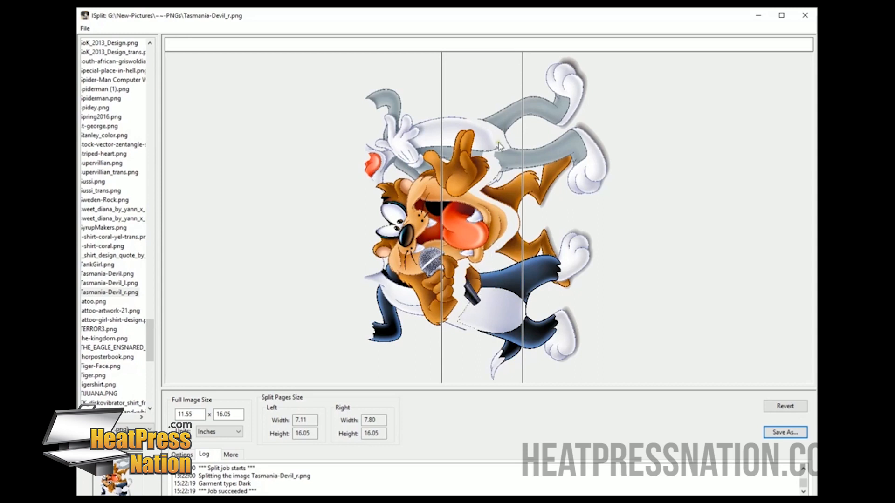
click(781, 433)
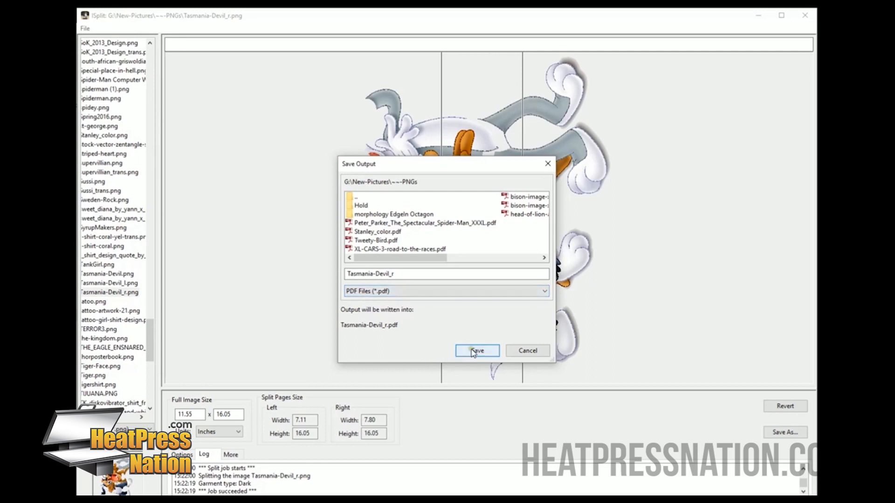
click(475, 352)
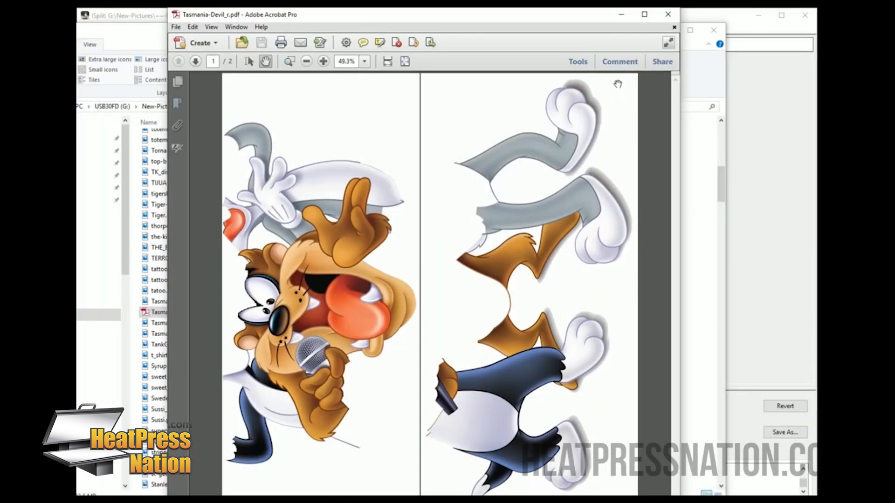
click(670, 14)
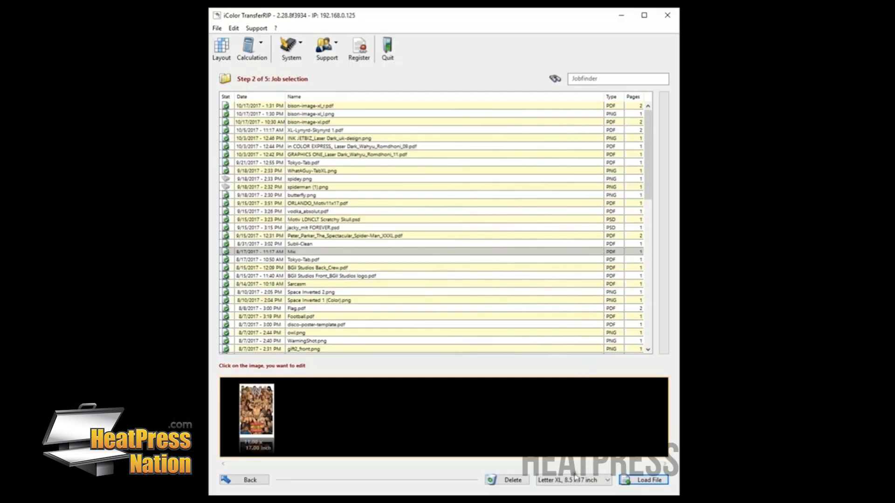
In iColor TransferRIP, keep the Letter XL, 8.5 x 17 inch page size and load Tasmania-Devil_l.png as a job
click(569, 481)
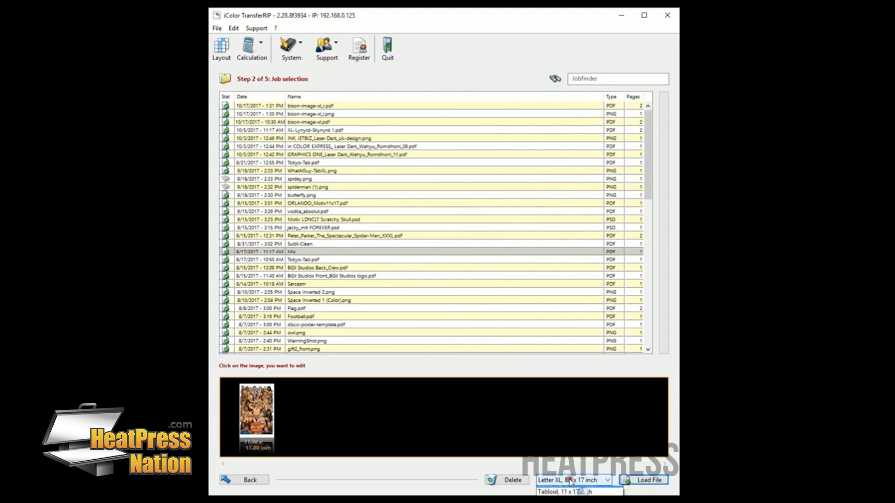
click(556, 482)
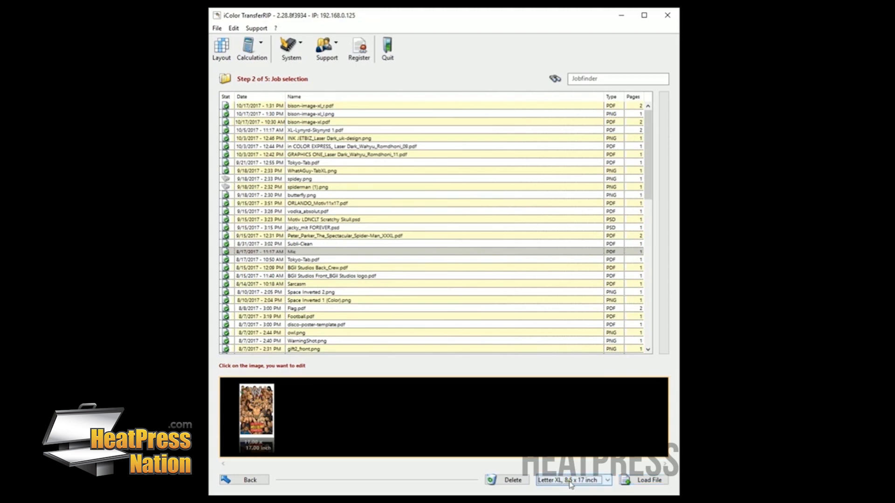
click(643, 485)
drag(454, 240, 455, 333)
drag(341, 201, 524, 154)
drag(638, 290, 639, 295)
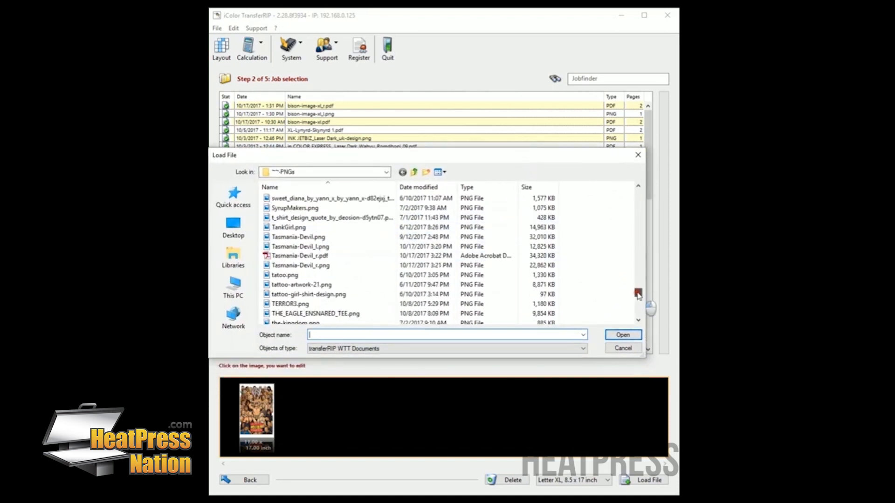
click(293, 247)
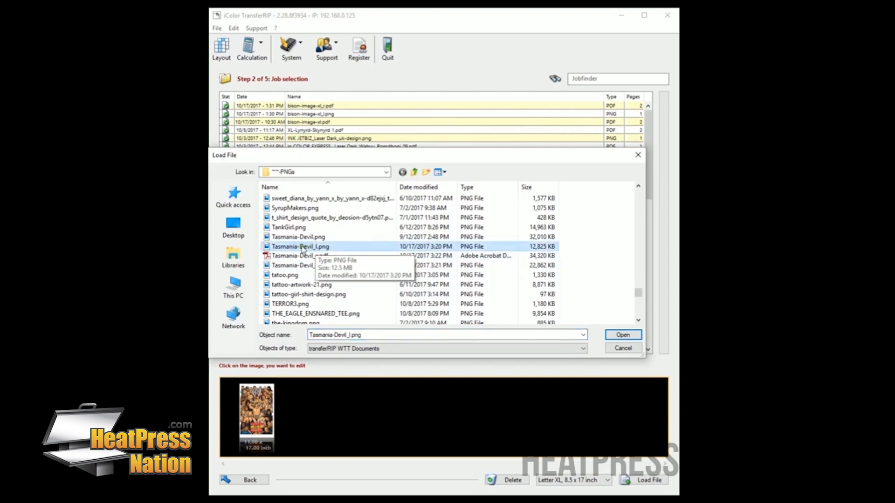
click(622, 335)
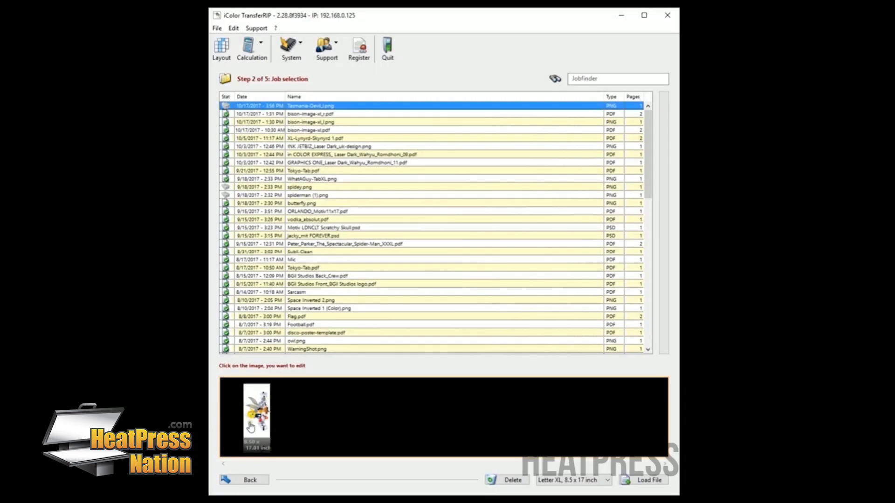
Load Tasmania-Devil_r.pdf as a second job at the same Letter XL page size
click(648, 480)
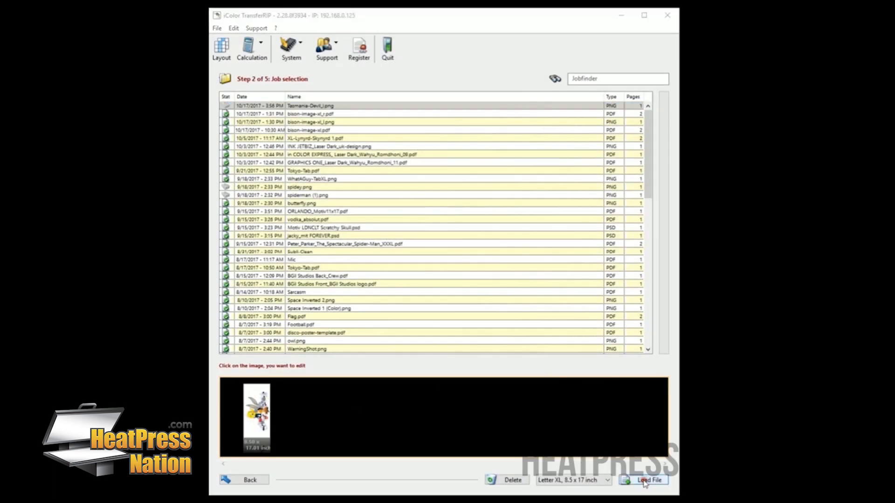
drag(638, 196, 639, 297)
click(298, 275)
click(637, 337)
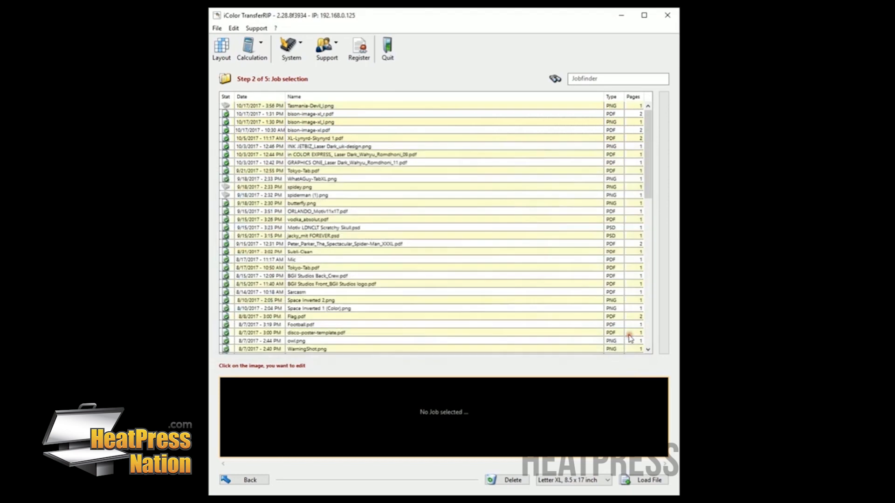
Preview both Tasmania-Devil jobs and open the Tasmania-Devil_l.png job in Color Management
click(319, 115)
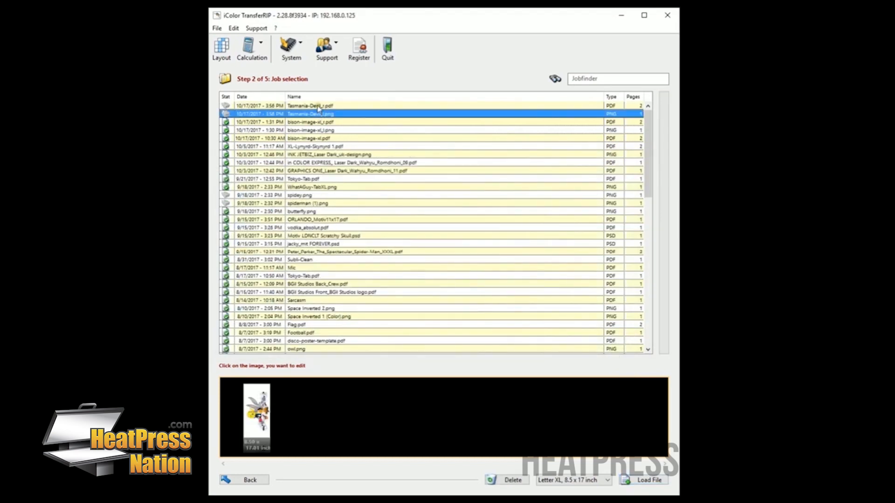
click(319, 106)
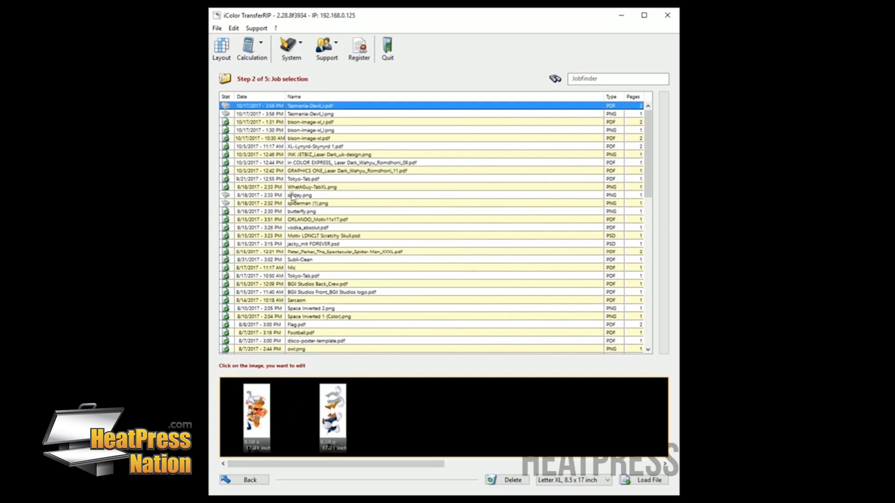
click(330, 115)
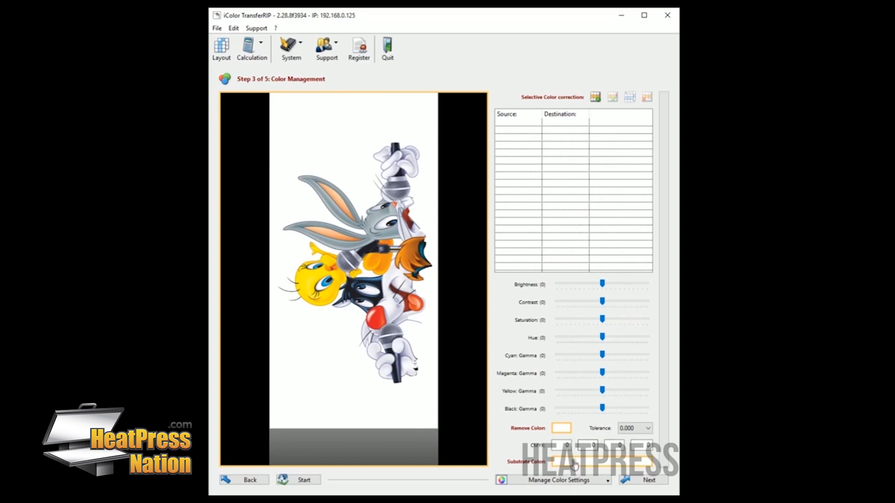
Set the substrate color to the black custom color
click(574, 465)
click(221, 149)
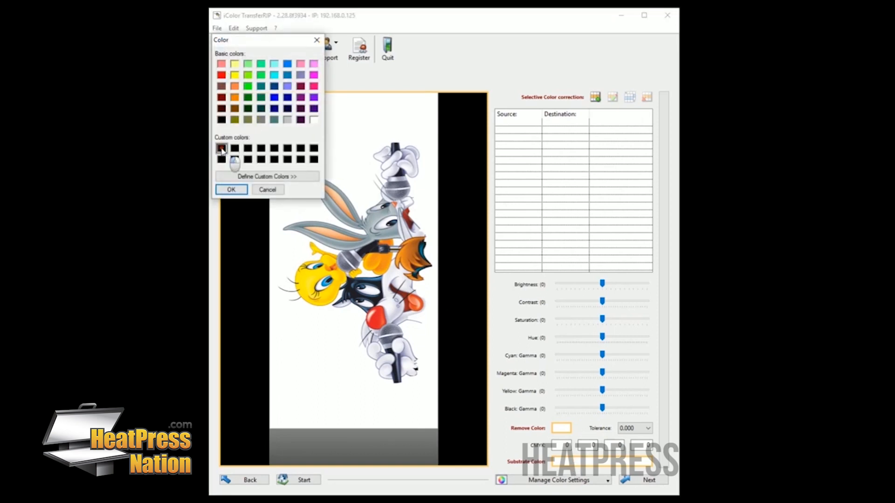
click(231, 189)
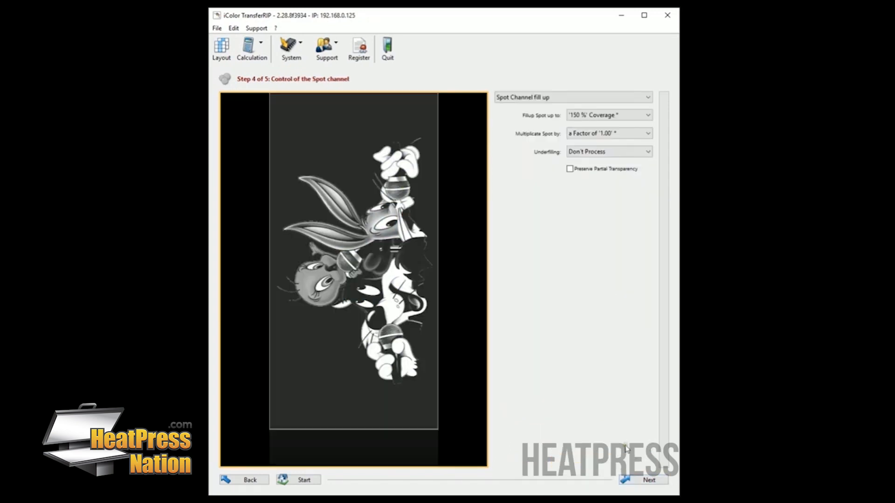
Preserve partial transparency in the Tasmania-Devil_l.png job's spot channel and set its underfilling to 2 device pixel
click(569, 170)
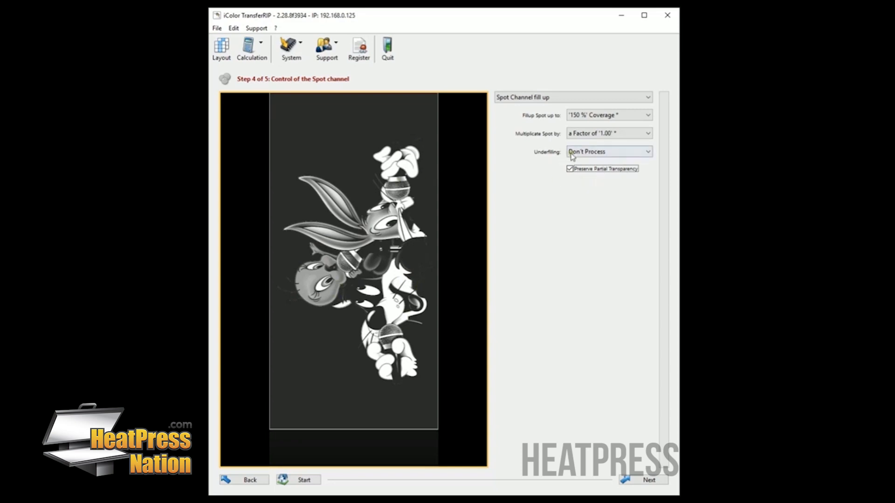
click(586, 154)
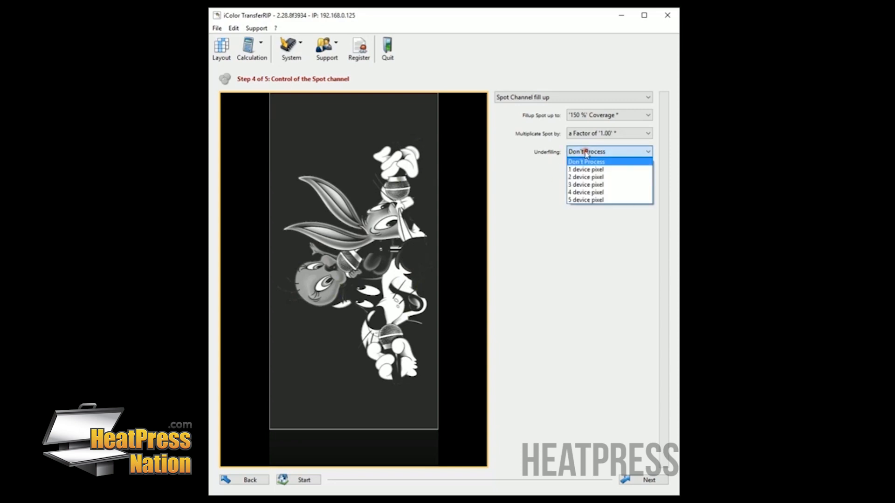
click(586, 176)
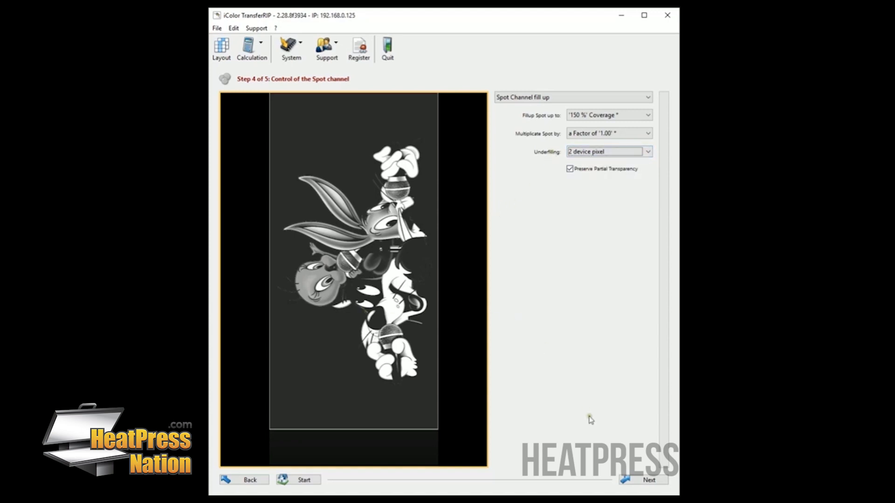
Keep the X offset at -5.00 mm in the print settings and print the Tasmania-Devil_l.png sheet
click(650, 481)
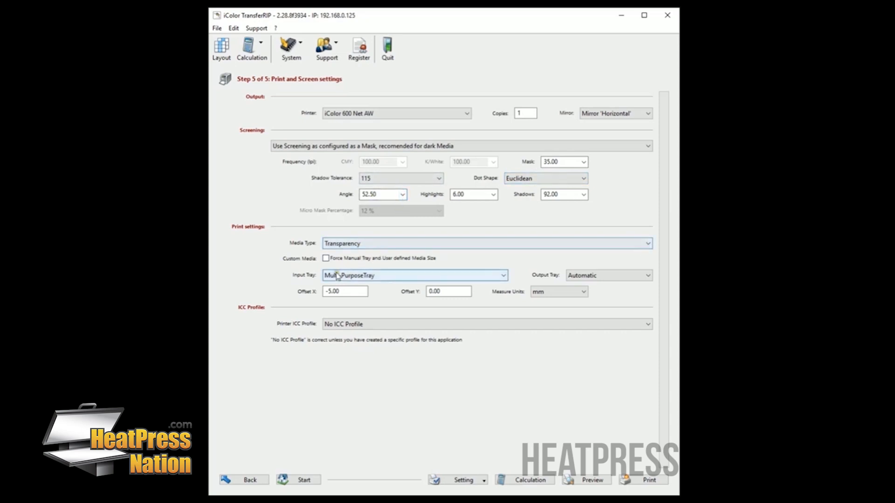
drag(349, 293, 319, 292)
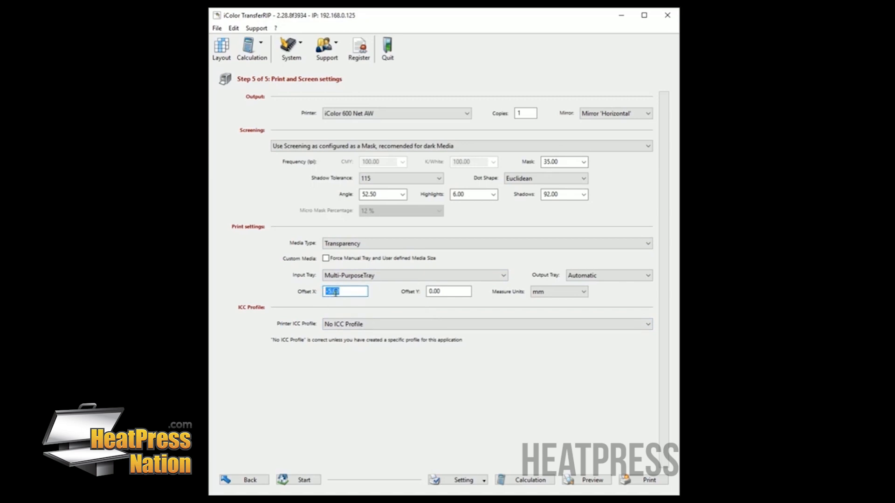
click(340, 292)
mouse_move(341, 291)
mouse_down()
mouse_move(310, 288)
mouse_move(328, 292)
mouse_up()
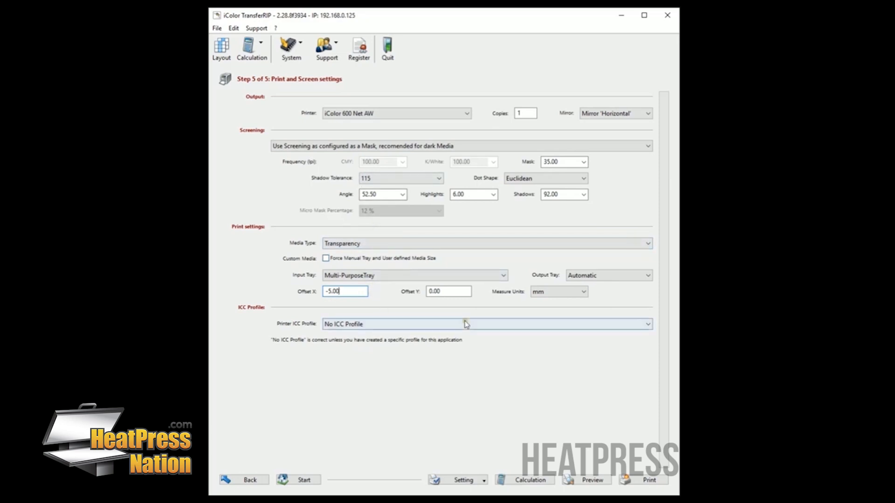
click(646, 481)
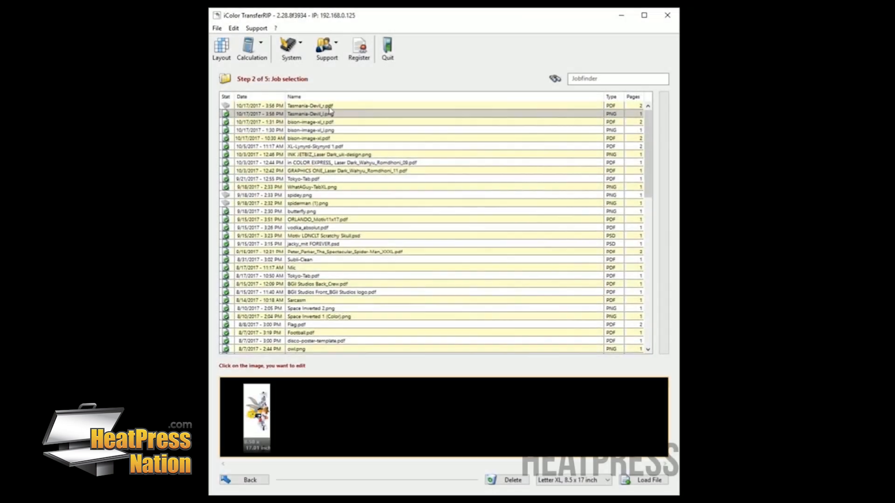
Open the first page of the Tasmania-Devil_r.pdf job and set its substrate color to the black custom color
click(321, 106)
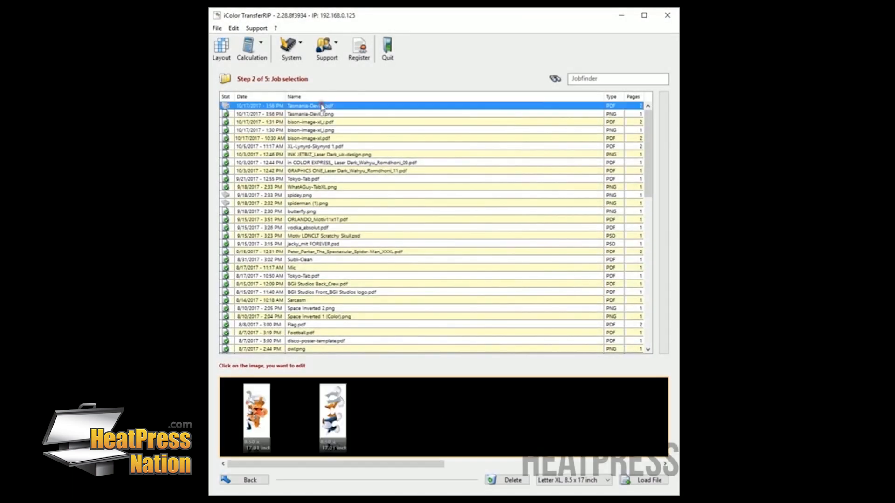
click(255, 426)
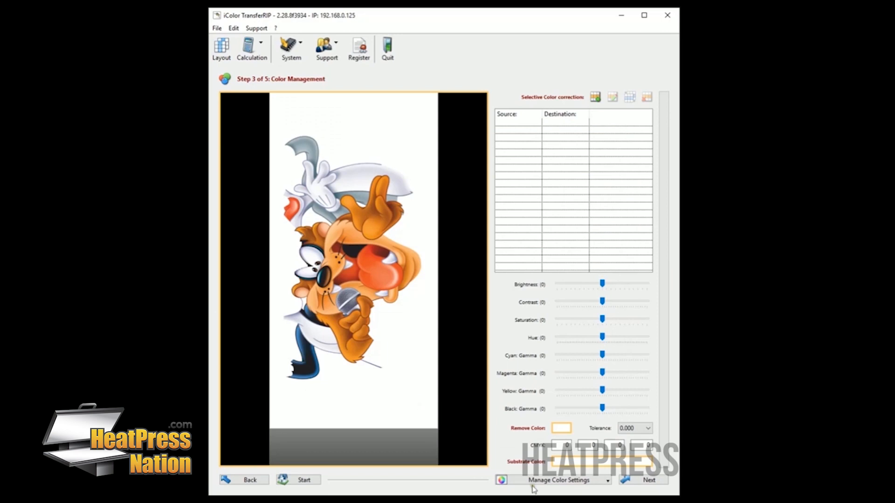
click(572, 462)
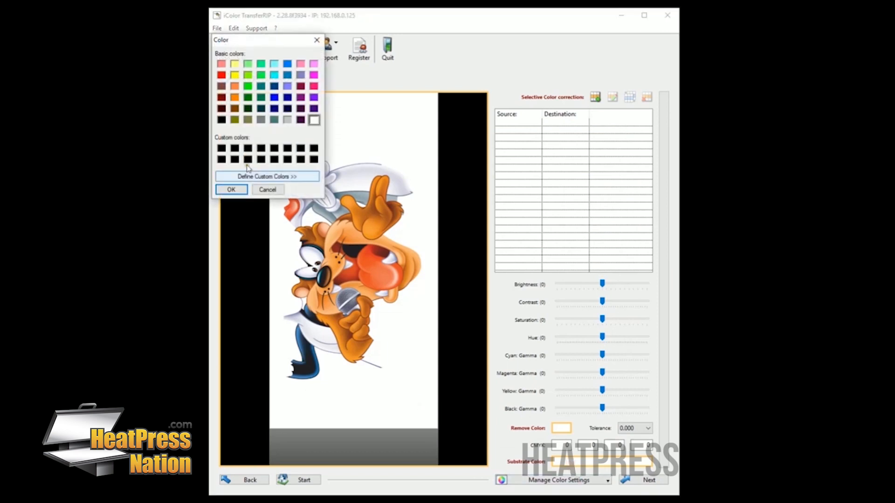
click(221, 149)
click(231, 189)
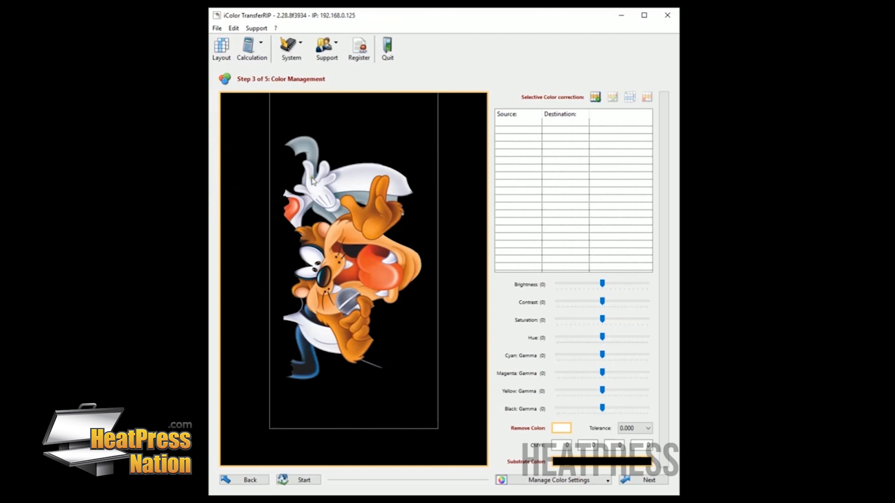
Preserve partial transparency in the spot channel of Tasmania-Devil_r.pdf's first page and set underfilling to 2 device pixel
click(653, 482)
click(570, 169)
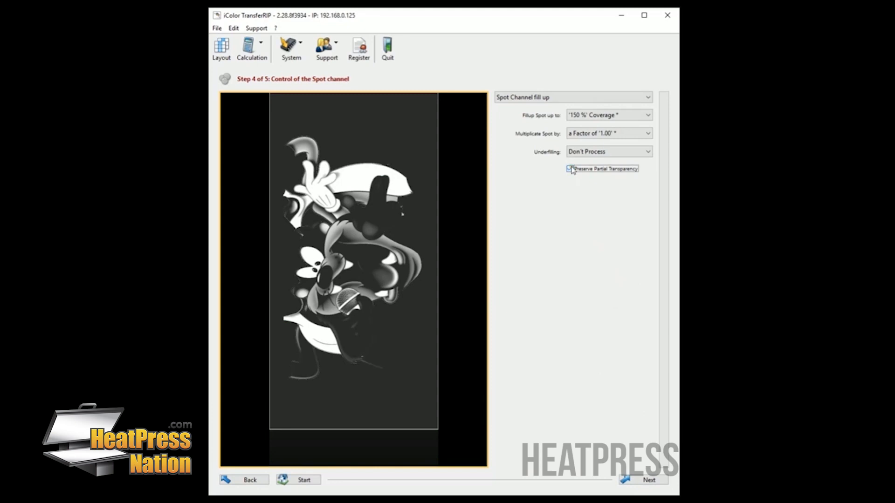
click(573, 154)
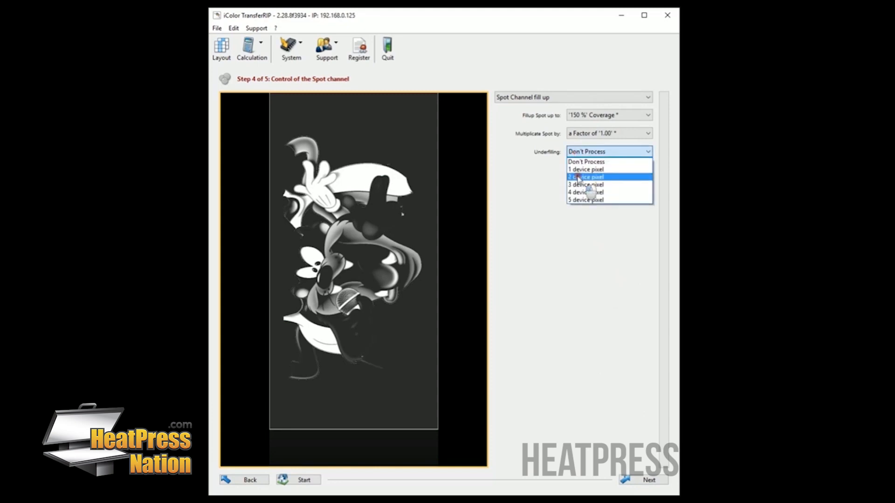
click(577, 176)
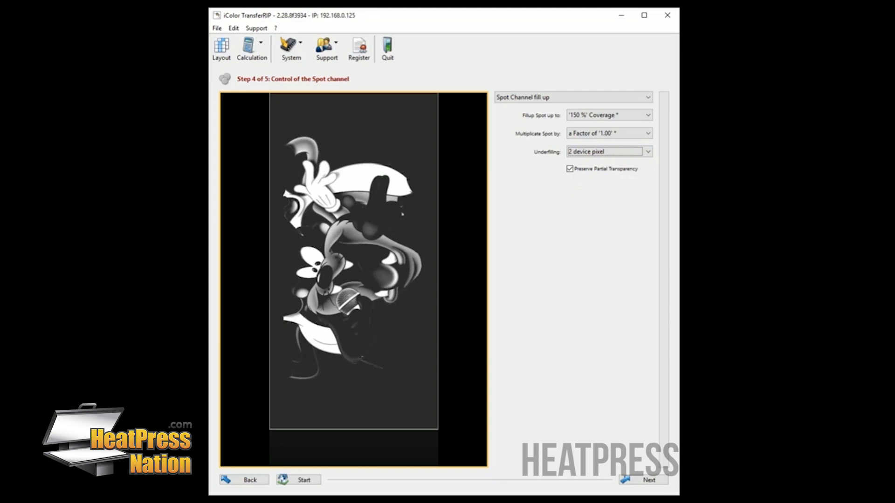
Print the first page of Tasmania-Devil_r.pdf with the existing print settings and return to the job selection
click(645, 480)
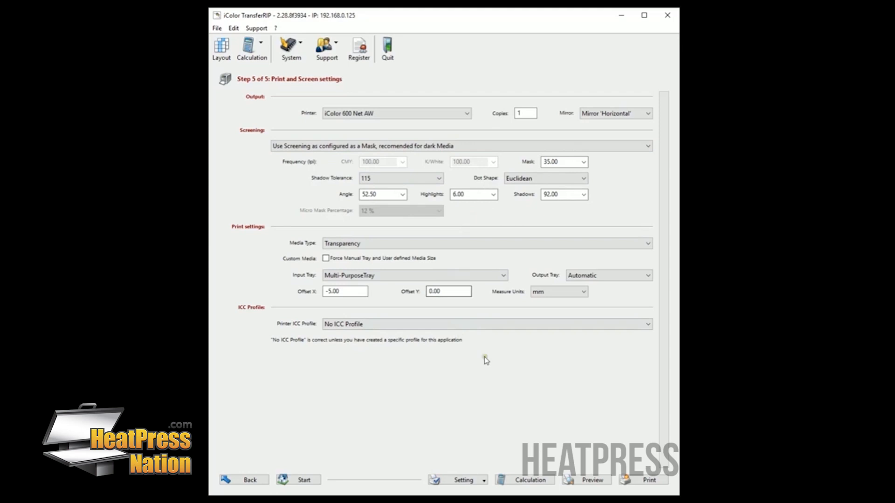
click(635, 480)
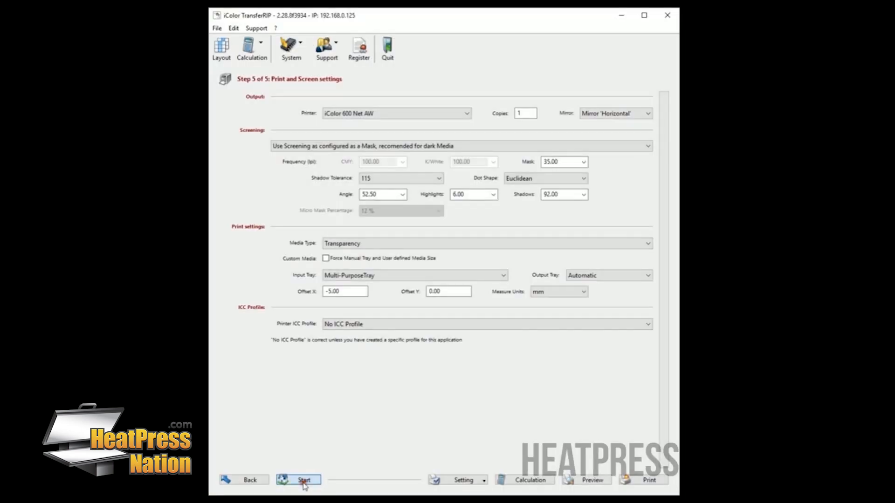
click(299, 481)
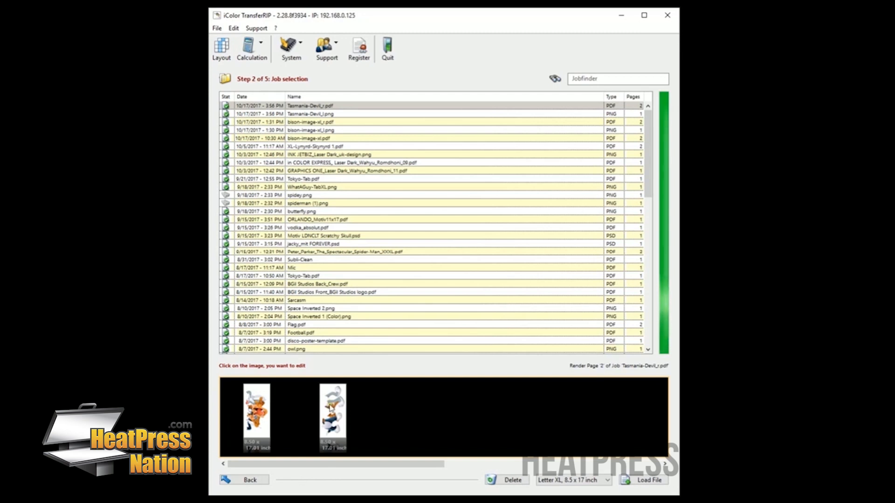
Open the second page of Tasmania-Devil_r.pdf and set its substrate color to the black custom color
click(331, 408)
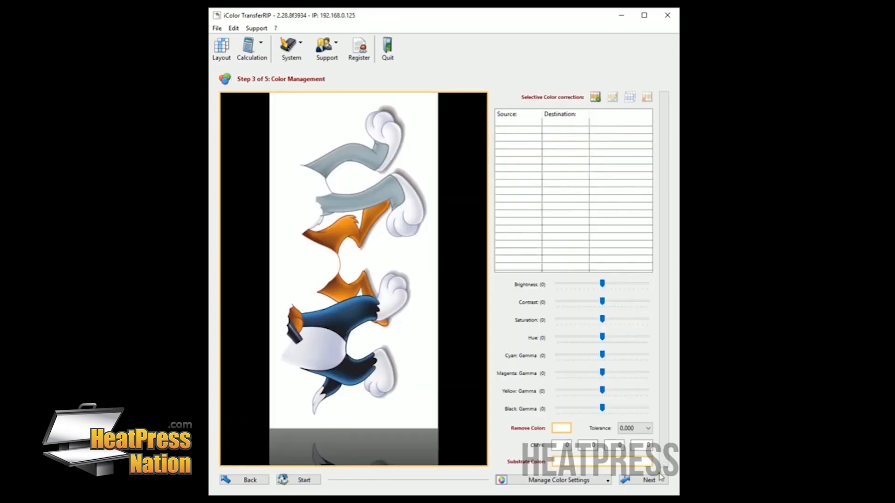
click(553, 464)
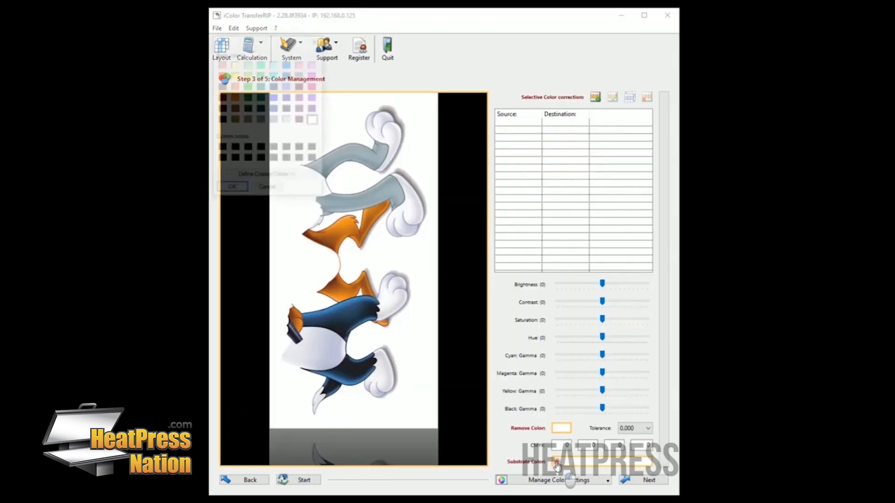
click(221, 148)
click(231, 189)
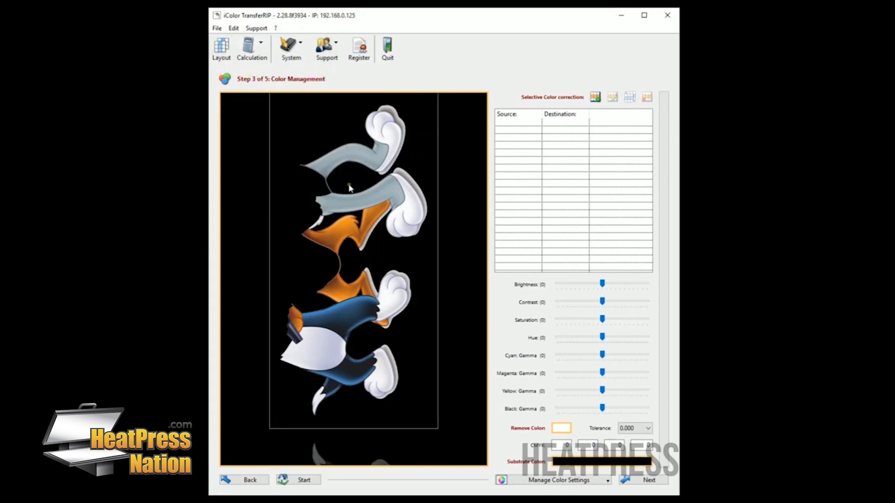
Preserve partial transparency on Tasmania-Devil_r.pdf's second page, set its underfilling to 2 device pixel, and continue to the print settings
click(650, 481)
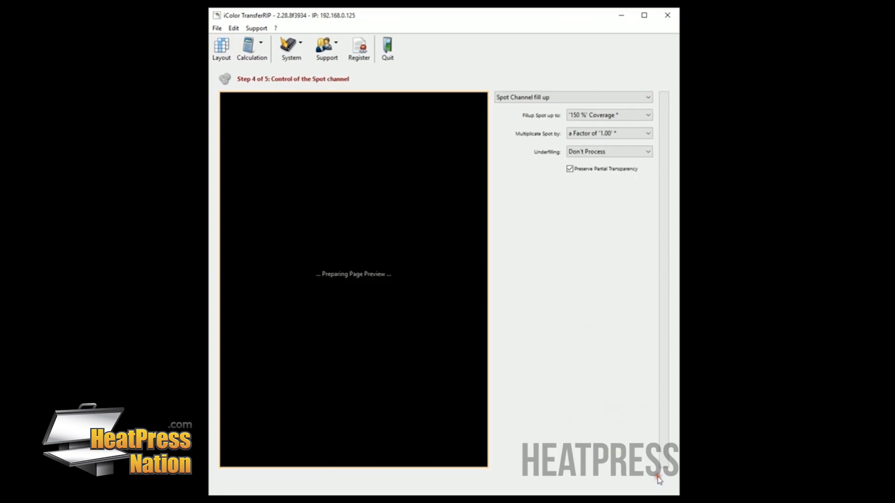
click(570, 169)
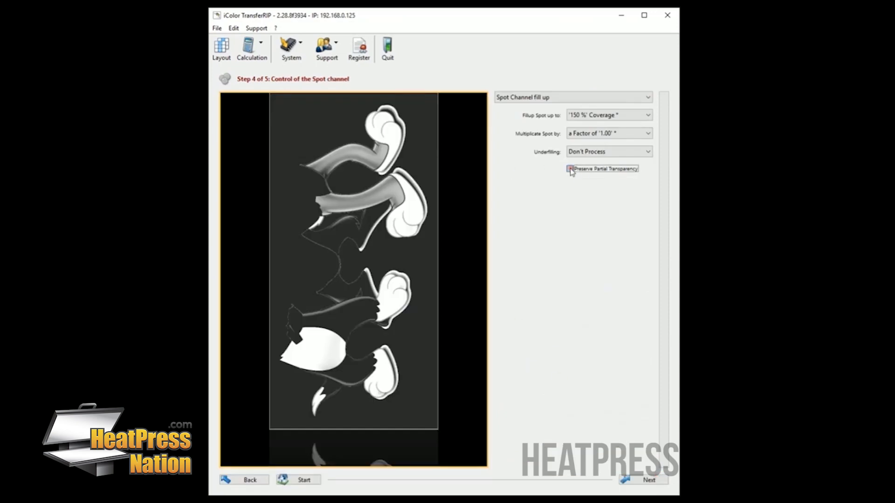
click(575, 156)
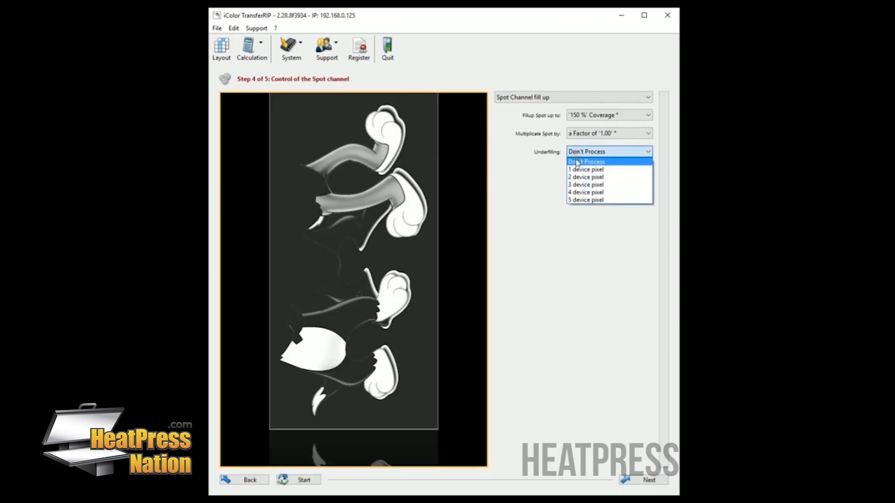
click(580, 174)
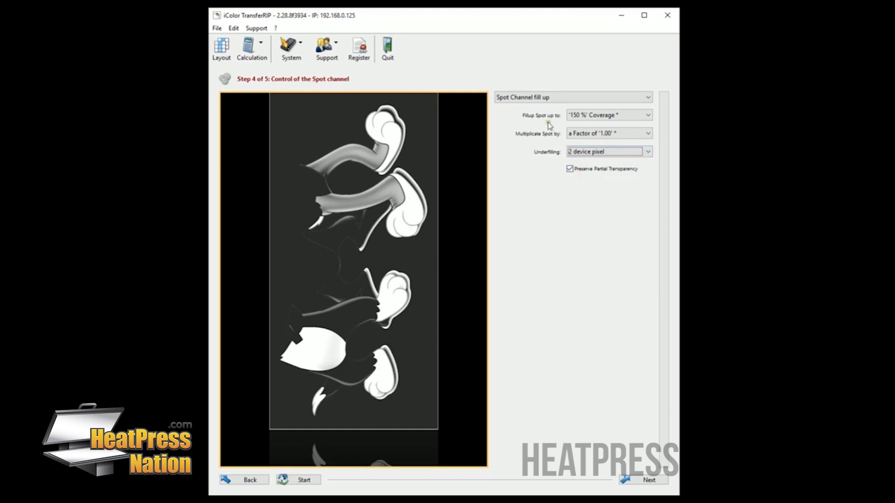
click(641, 479)
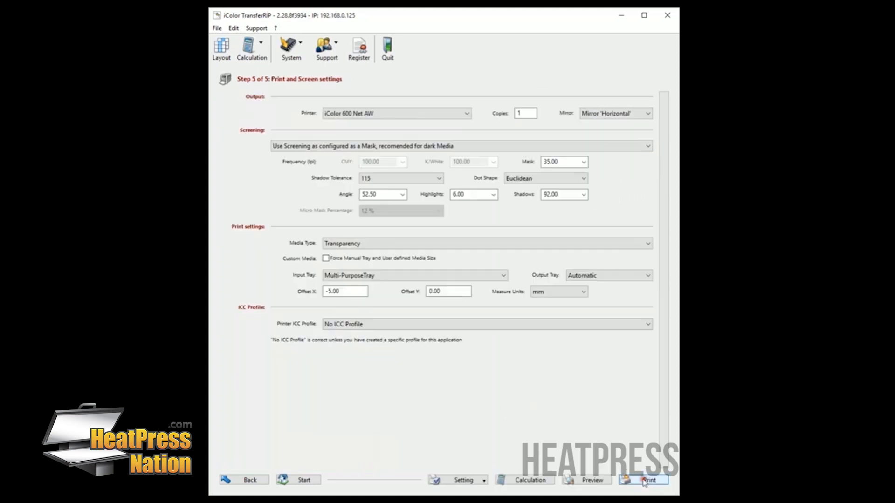